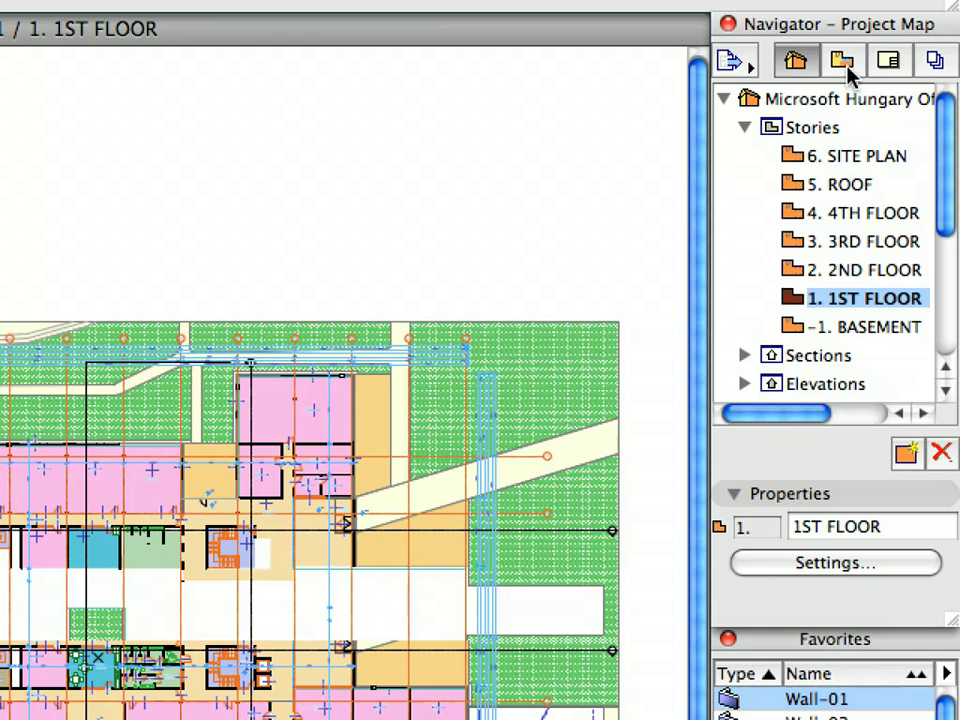
Open the 1.1 First Floor view from Chapter 01 of the ArchiCAD Guide folder in the View Map
left_click(845, 64)
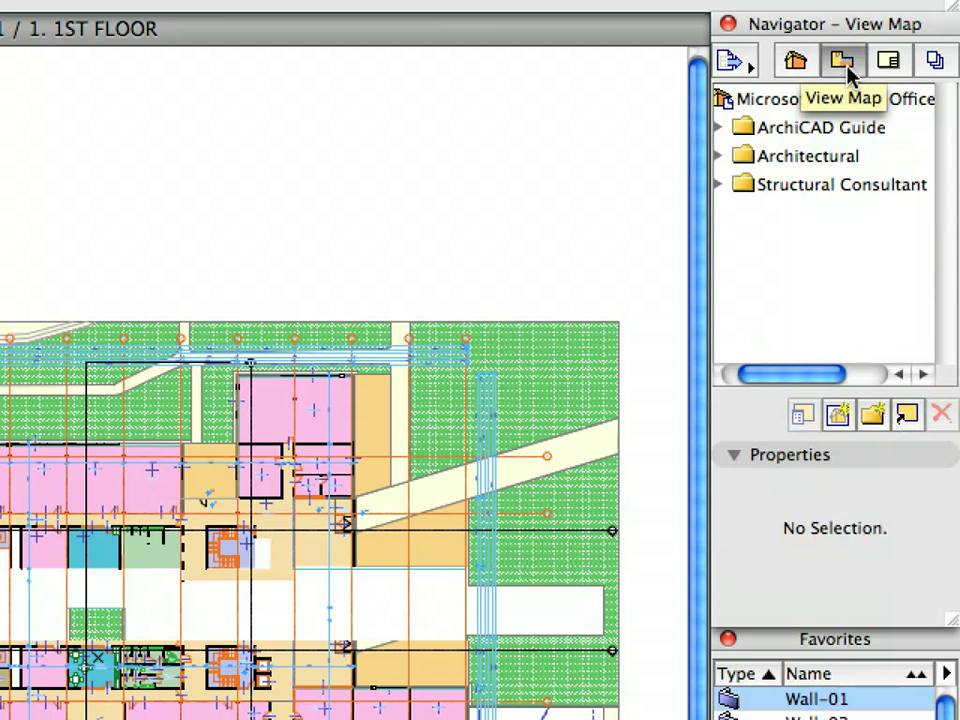
left_click(719, 128)
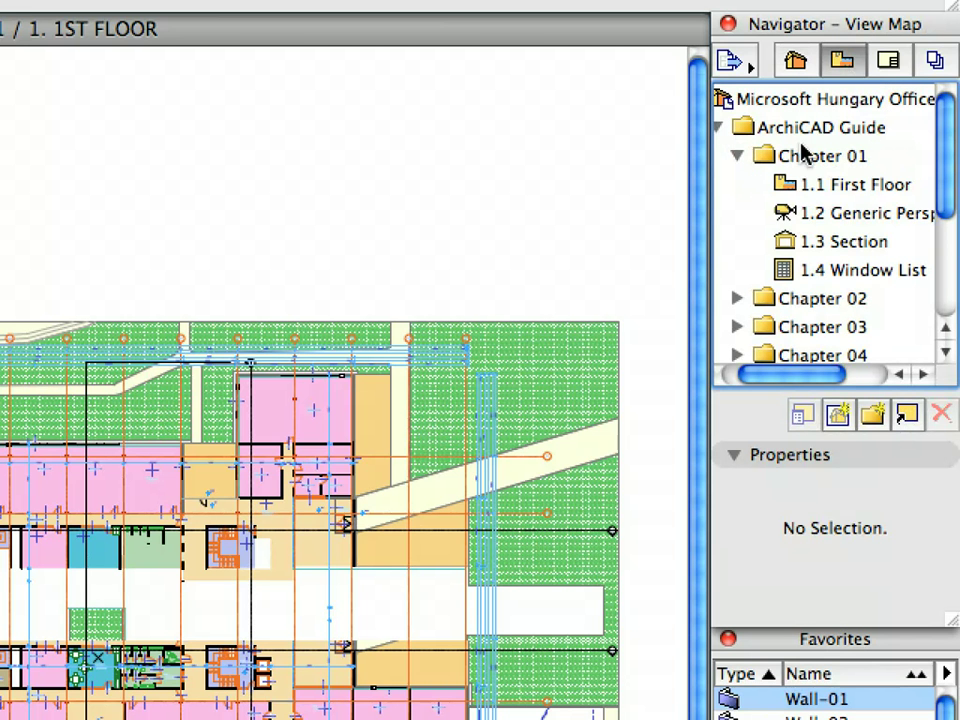
left_click(806, 156)
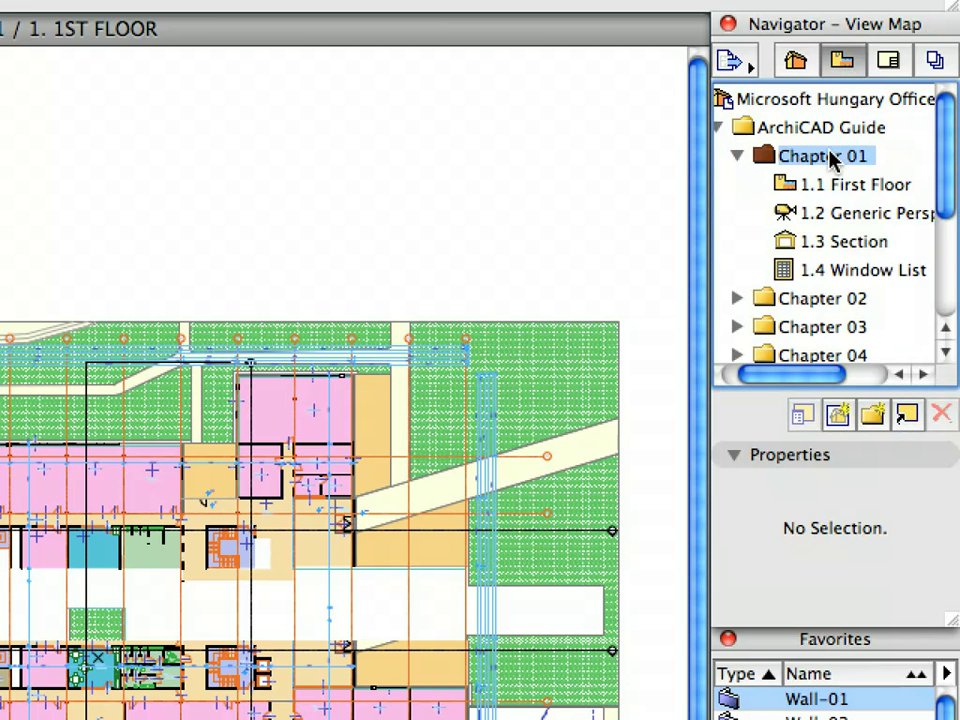
double_click(893, 189)
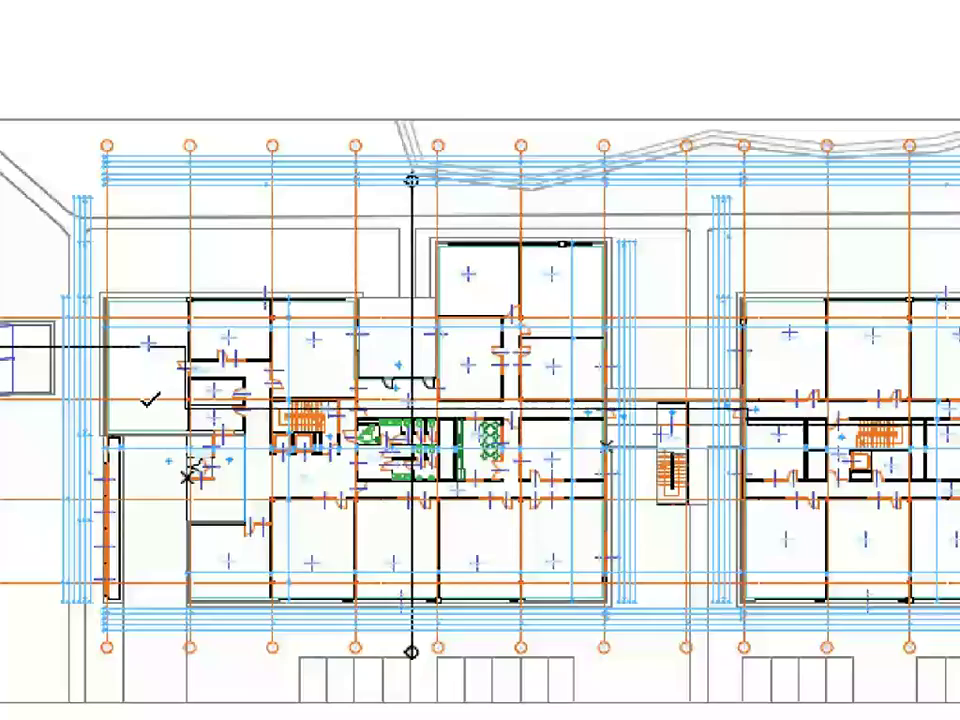
Examine the floor plan close up, including the office corner, the tea kitchen and the restrooms with their dimensions
scroll(150, 400, "up", 5)
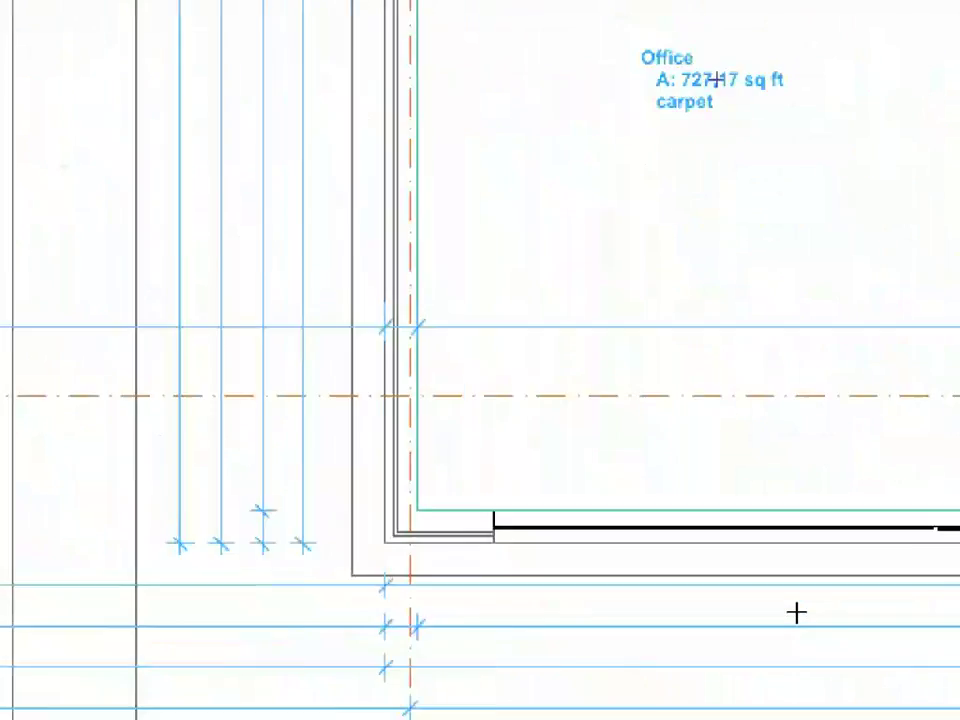
scroll(796, 612, "up", 1)
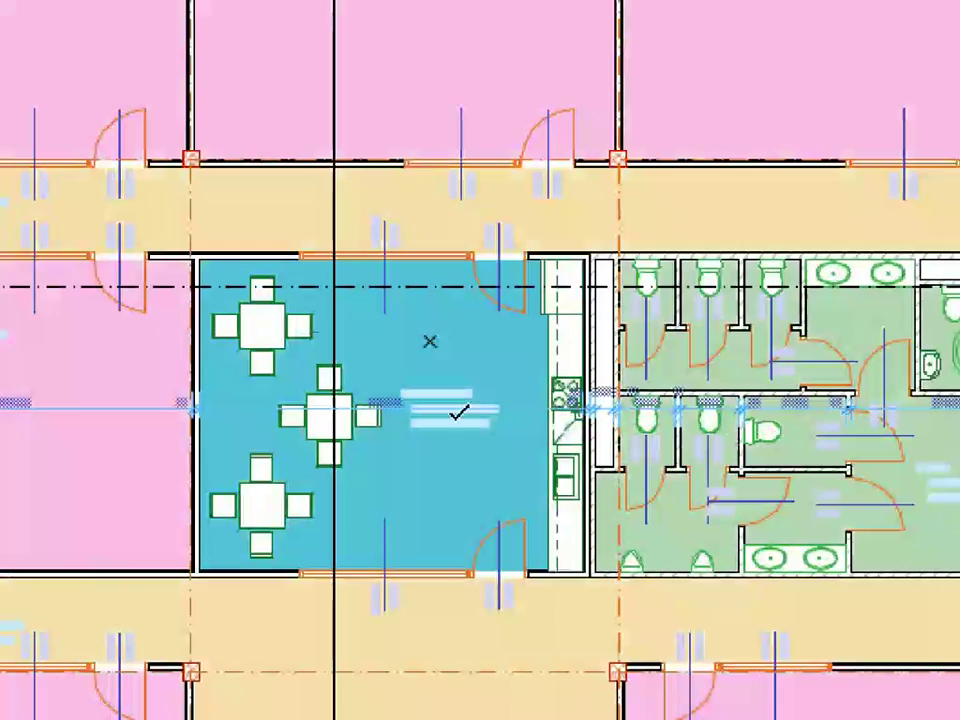
scroll(606, 219, "up", 3)
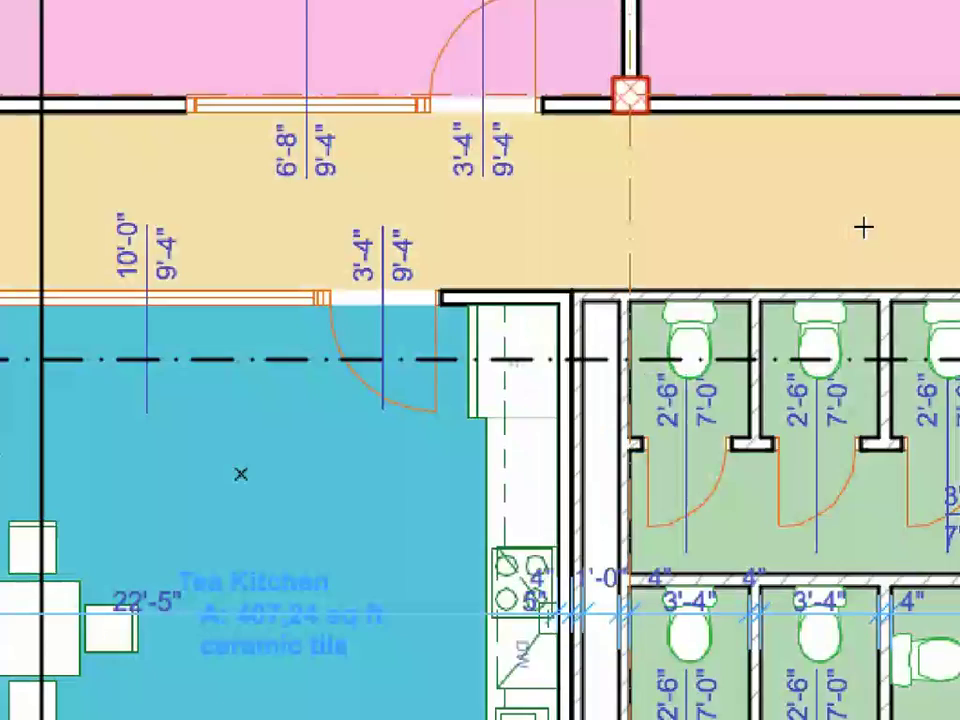
middle_click_drag(864, 225, 0, 240)
scroll(0, 235, "down", 1)
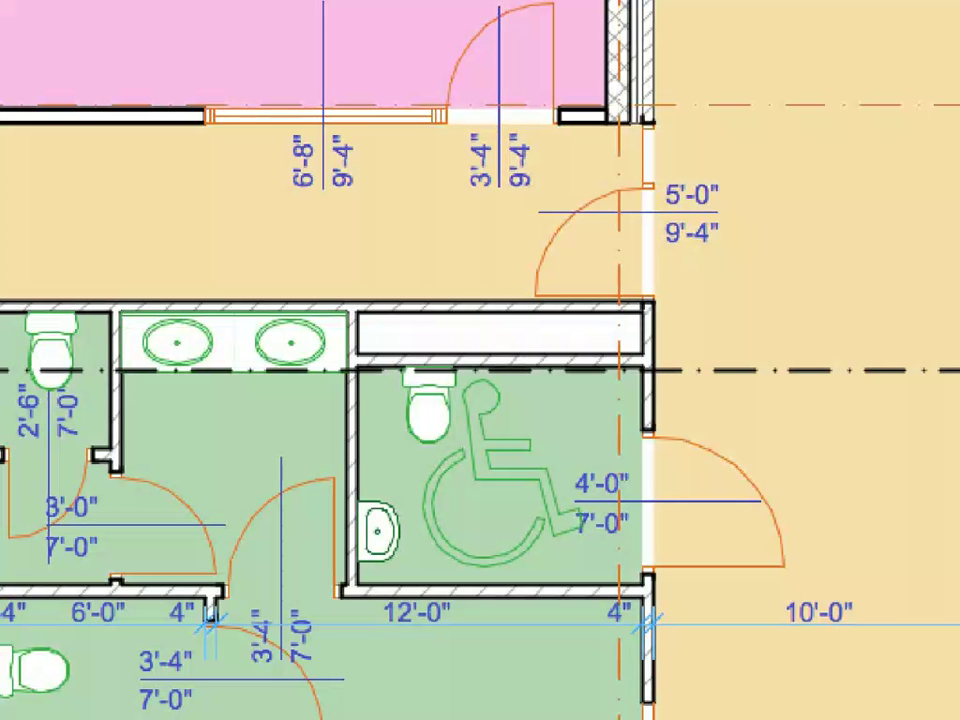
Open the 1.2 Generic Perspective view and resize its 3D window to fit the workspace
double_click(842, 216)
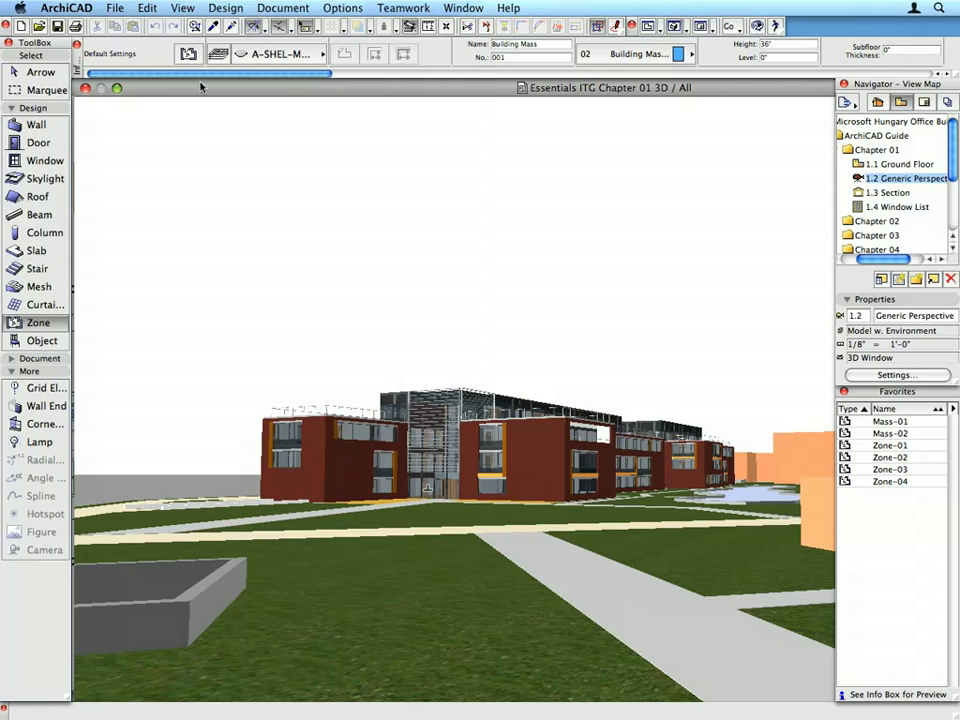
left_click(117, 90)
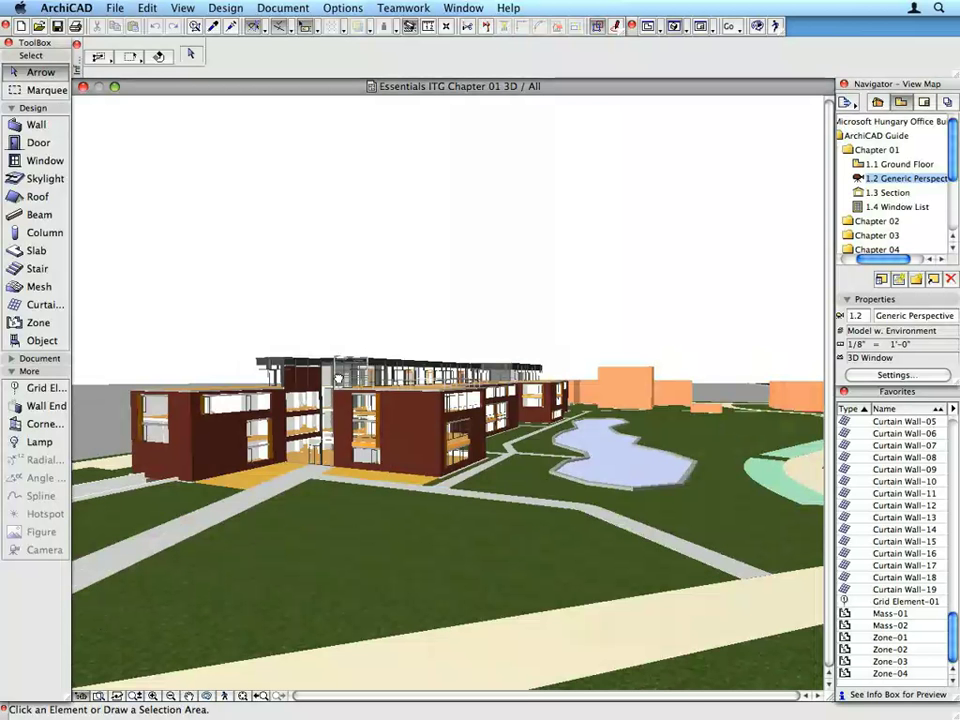
Examine the 3D building from the entrance, over the roofs and along the facade facing the pond
left_click_drag(338, 374, 212, 388)
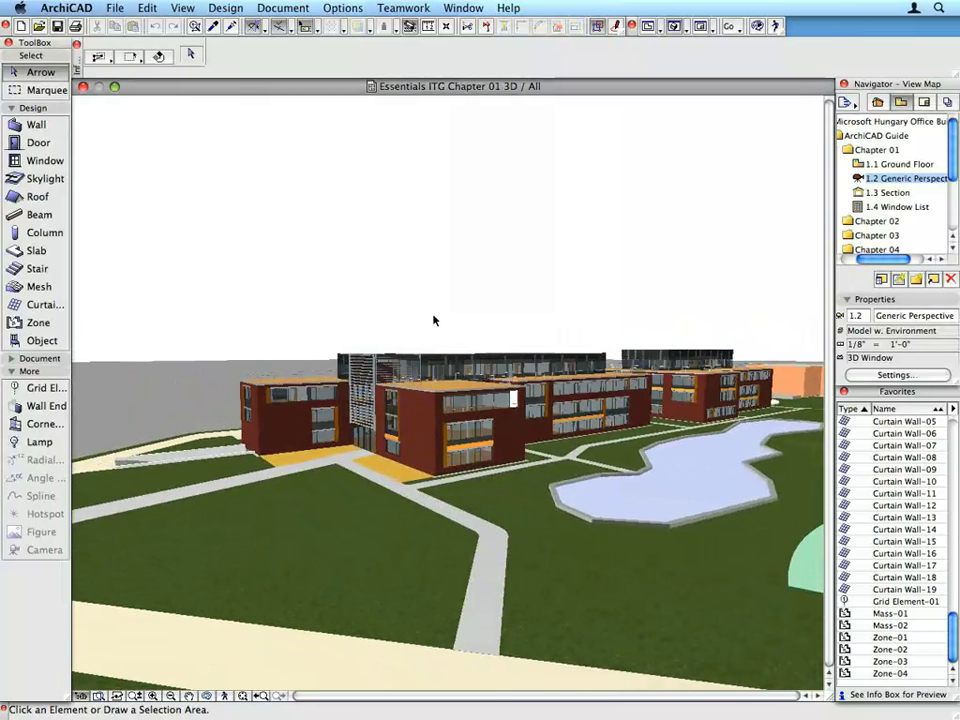
scroll(433, 320, "up", 2)
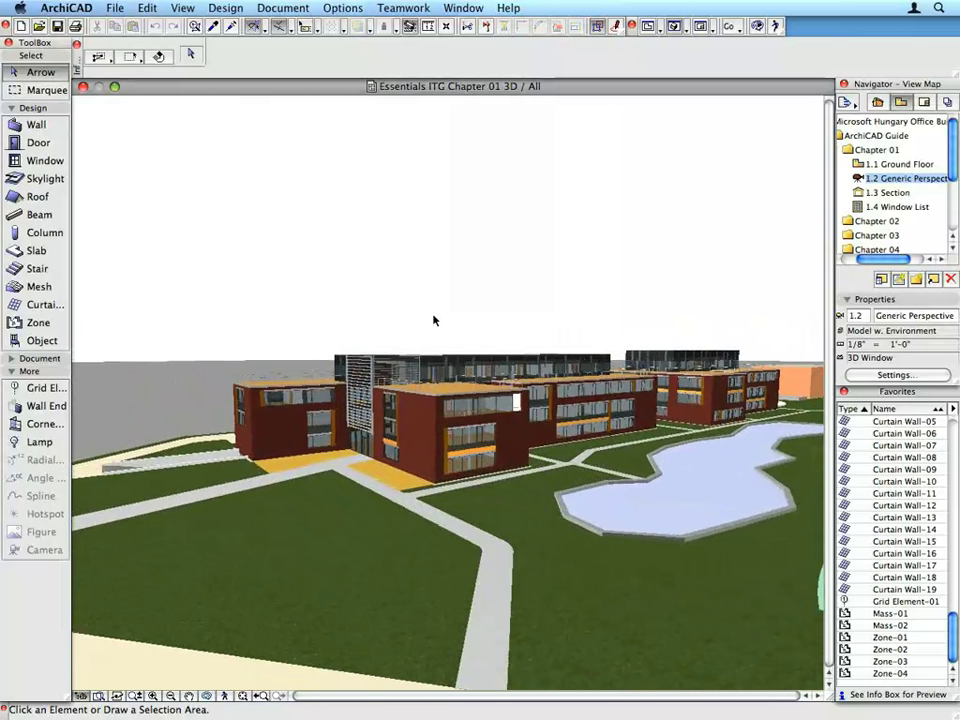
middle_click_drag(433, 322, 505, 395, "shift")
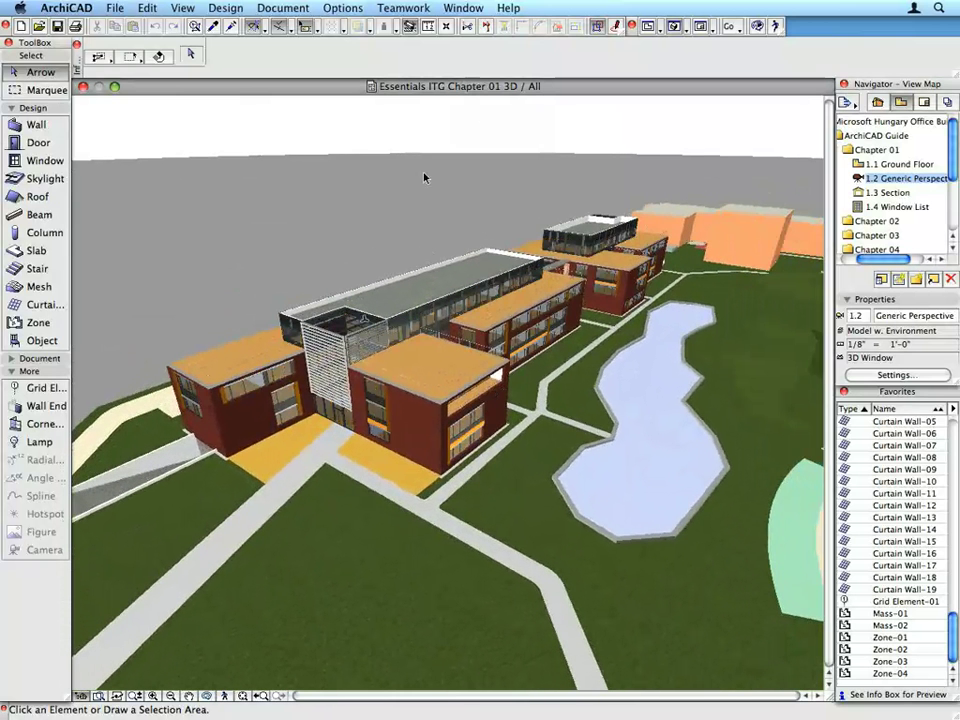
scroll(440, 333, "up", 3)
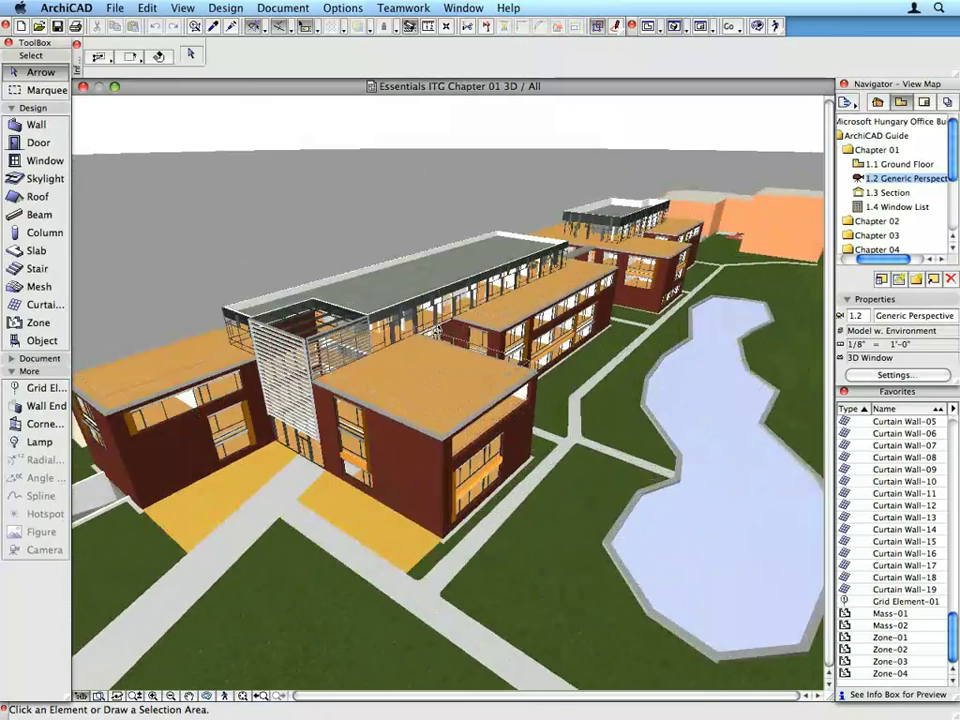
middle_click_drag(437, 330, 223, 317, "shift")
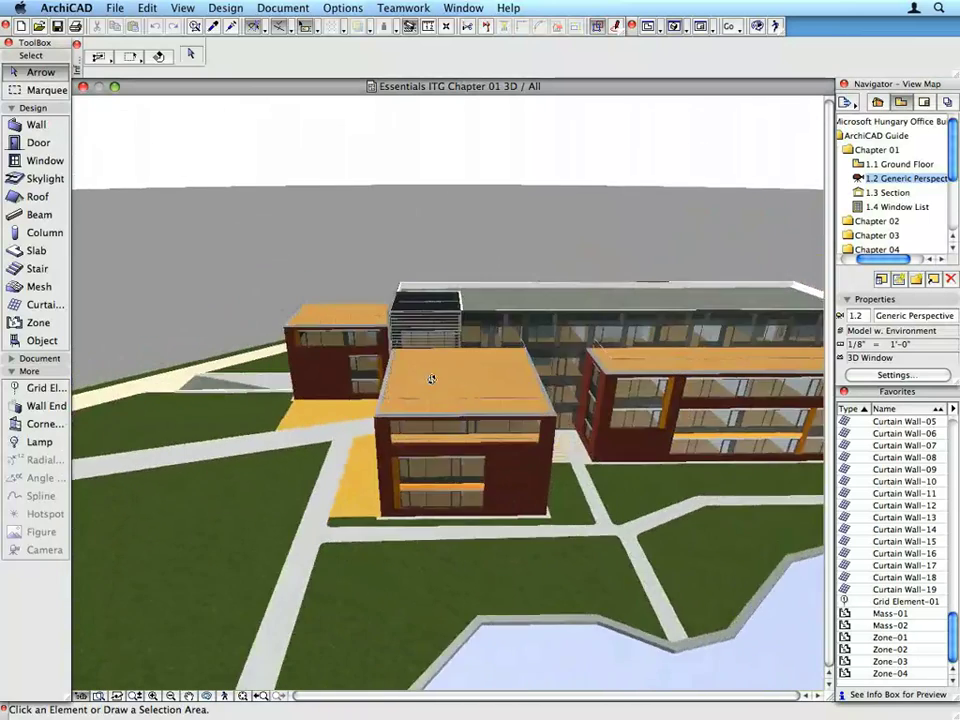
scroll(640, 418, "up", 2)
middle_click_drag(640, 418, 470, 430, "shift")
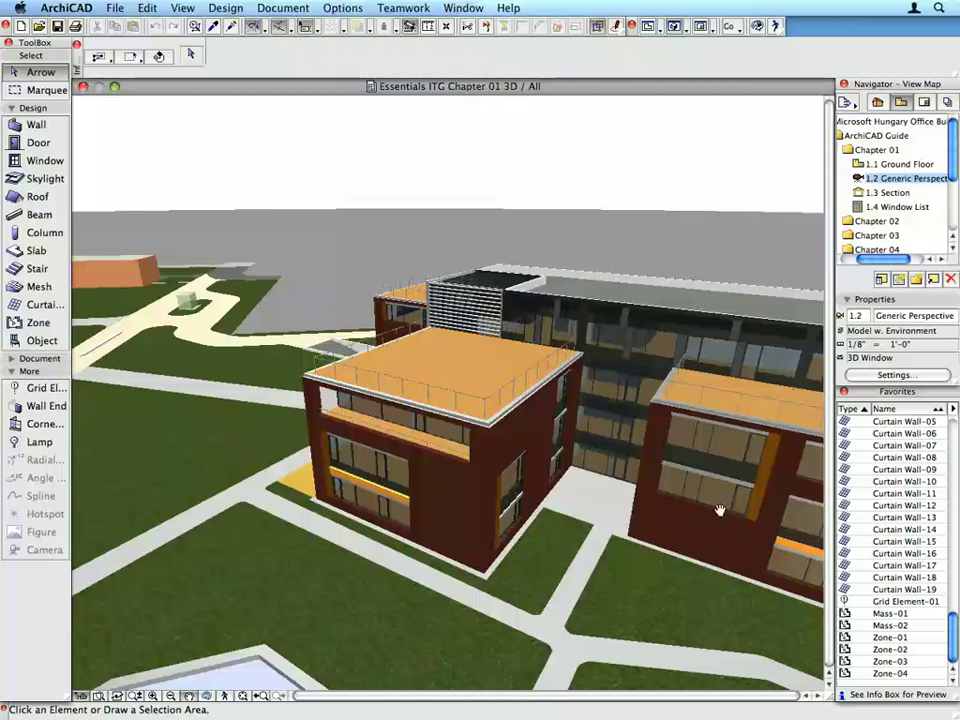
scroll(540, 385, "up", 3)
middle_click_drag(615, 473, 566, 492, "shift")
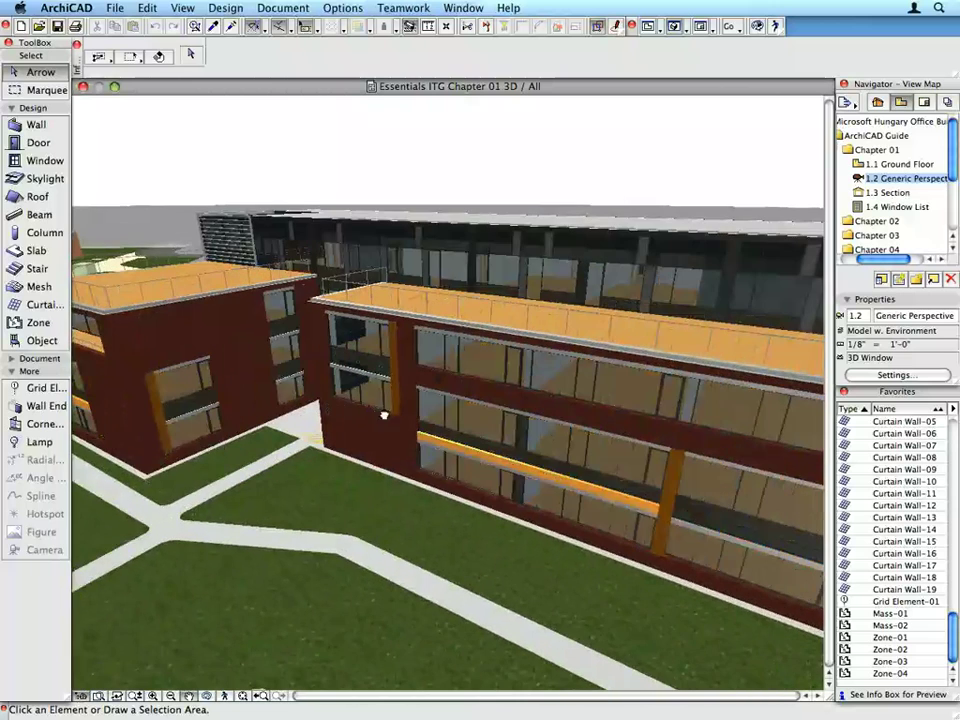
left_click(786, 543)
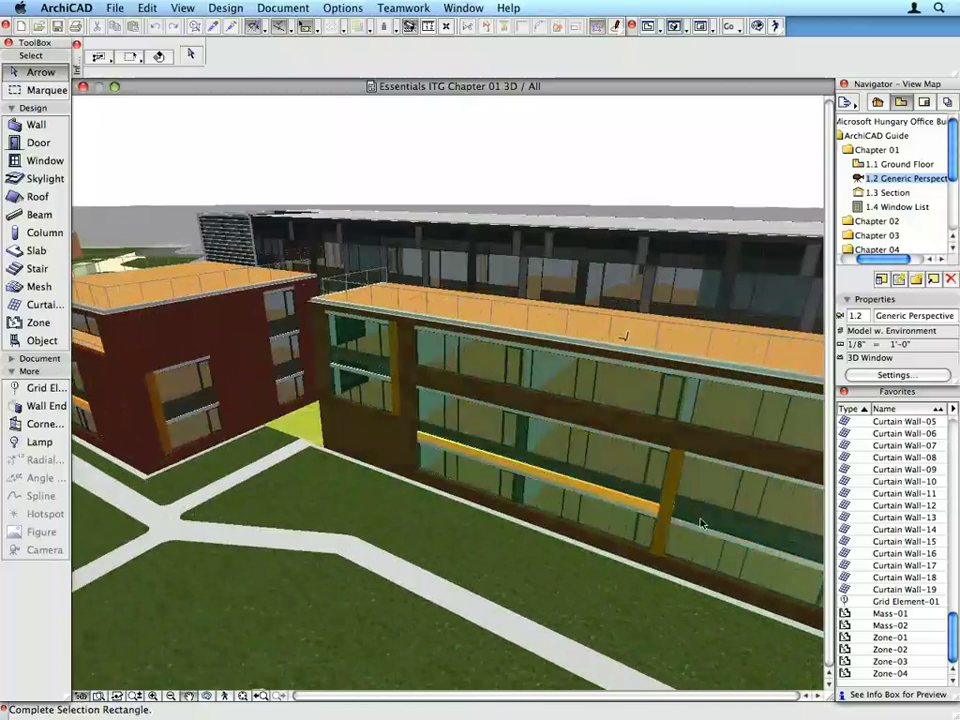
key("Escape")
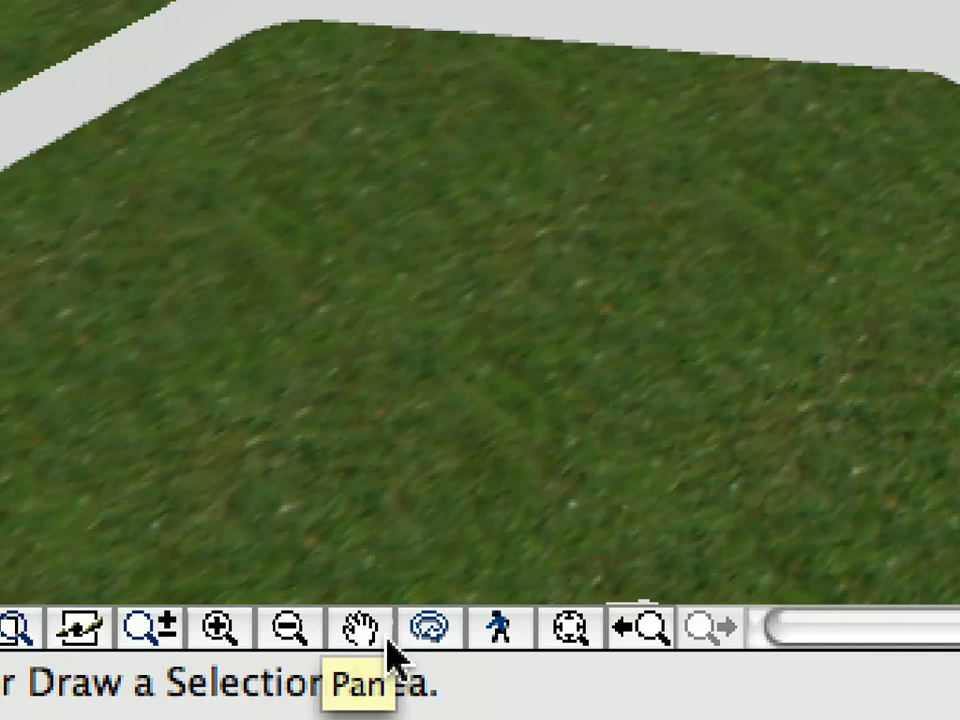
Orbit around the 3D model to view the building complex from its other side
left_click(428, 628)
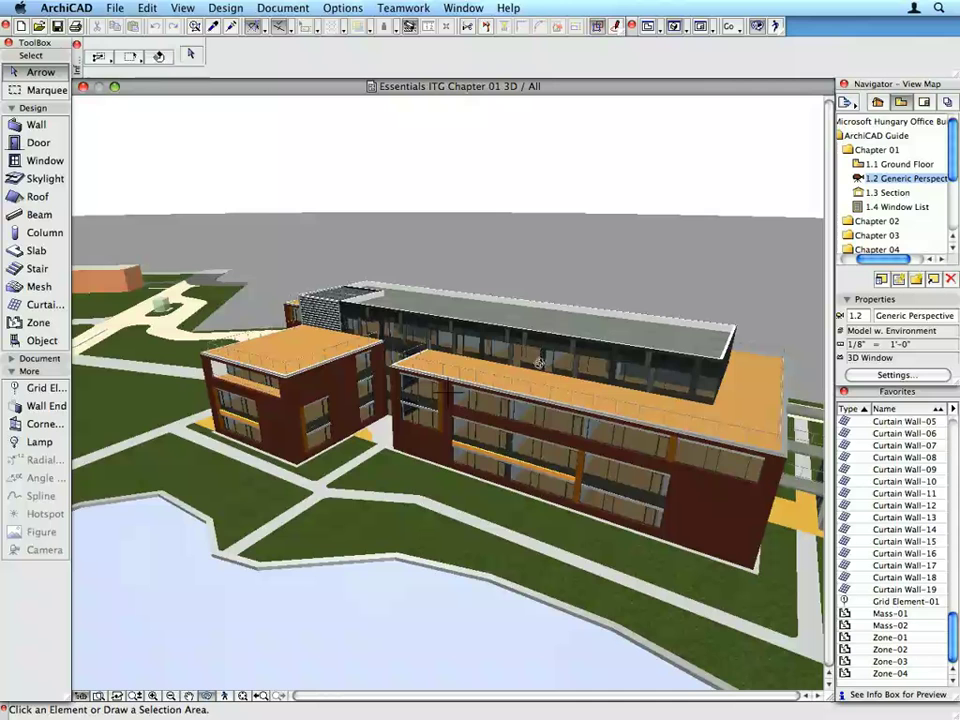
left_click_drag(540, 363, 515, 363)
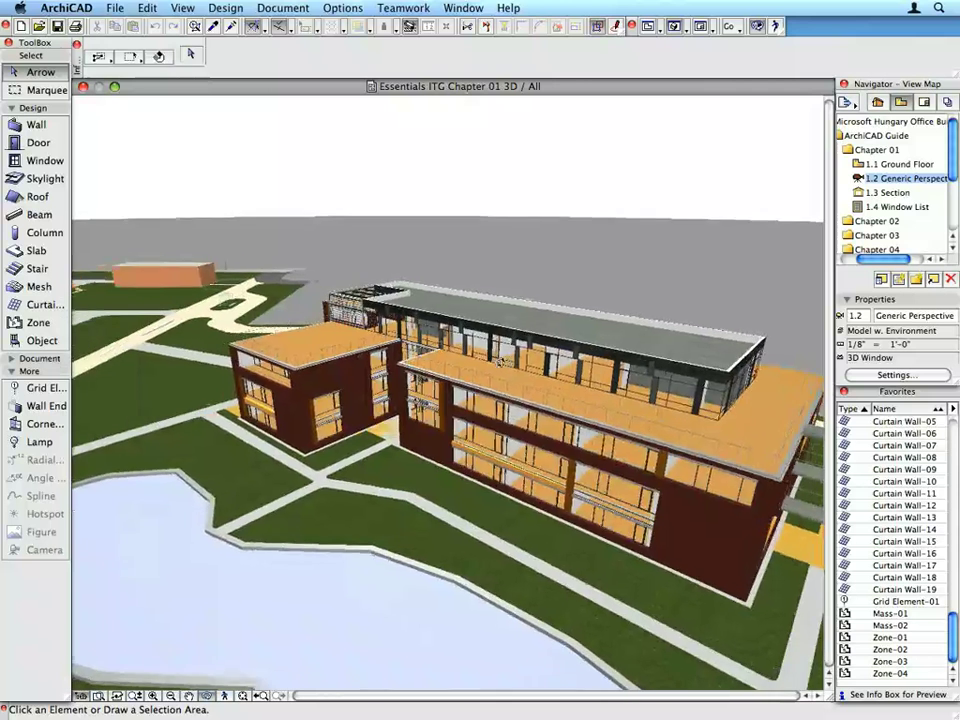
middle_click_drag(498, 362, 348, 288, "shift")
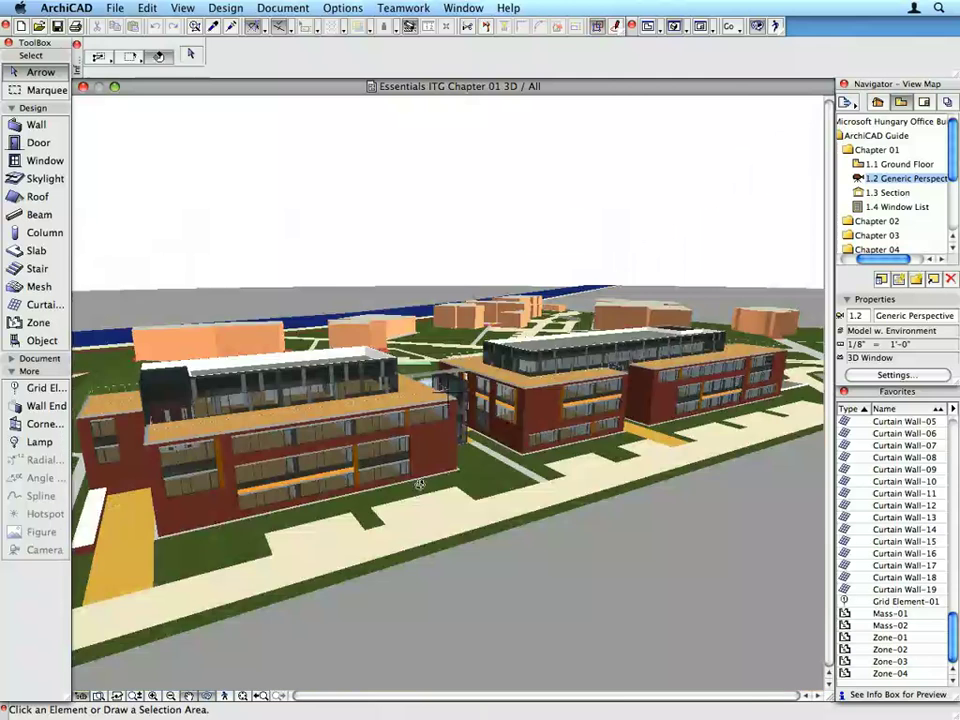
middle_click_drag(430, 490, 240, 480, "shift")
Open the 1.3 Section view and show the part around gridlines 18 to 13 enlarged
double_click(885, 193)
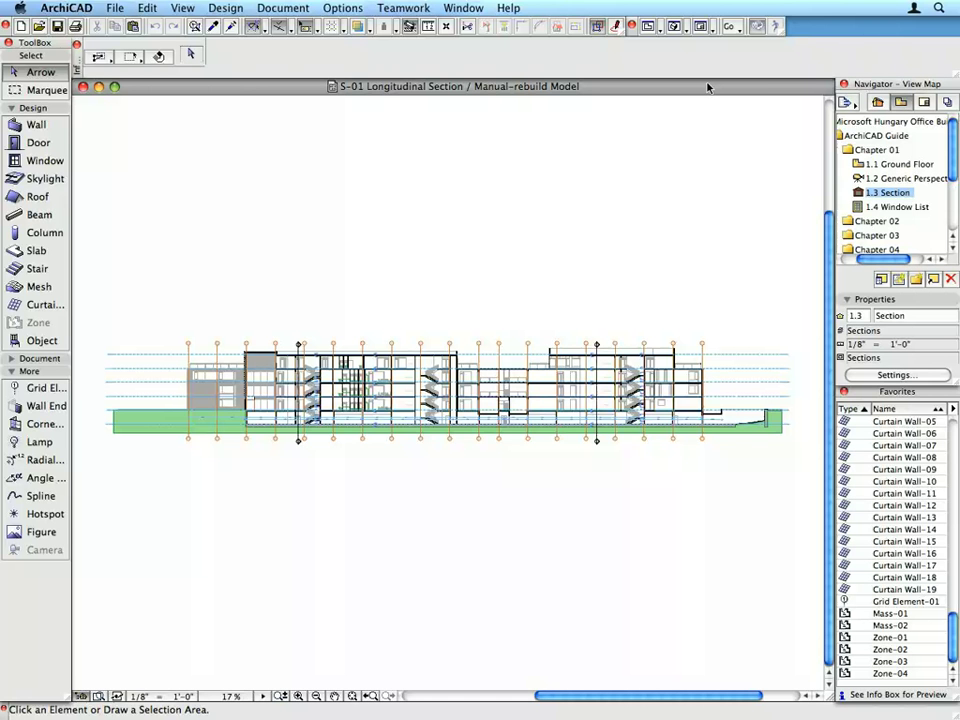
left_click(298, 695)
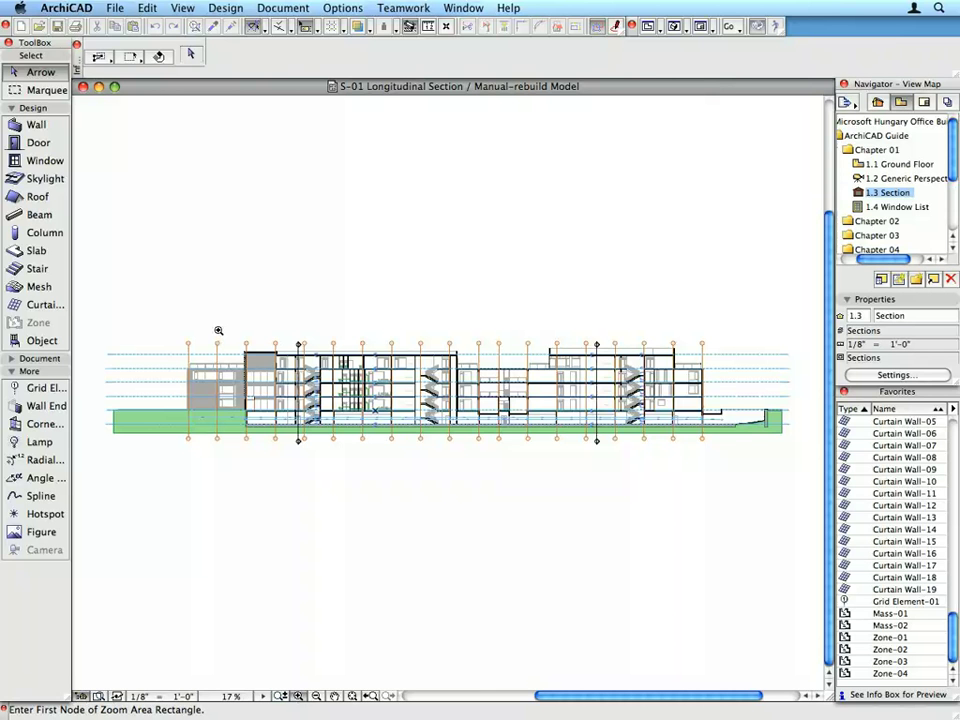
left_click(218, 330)
left_click(370, 462)
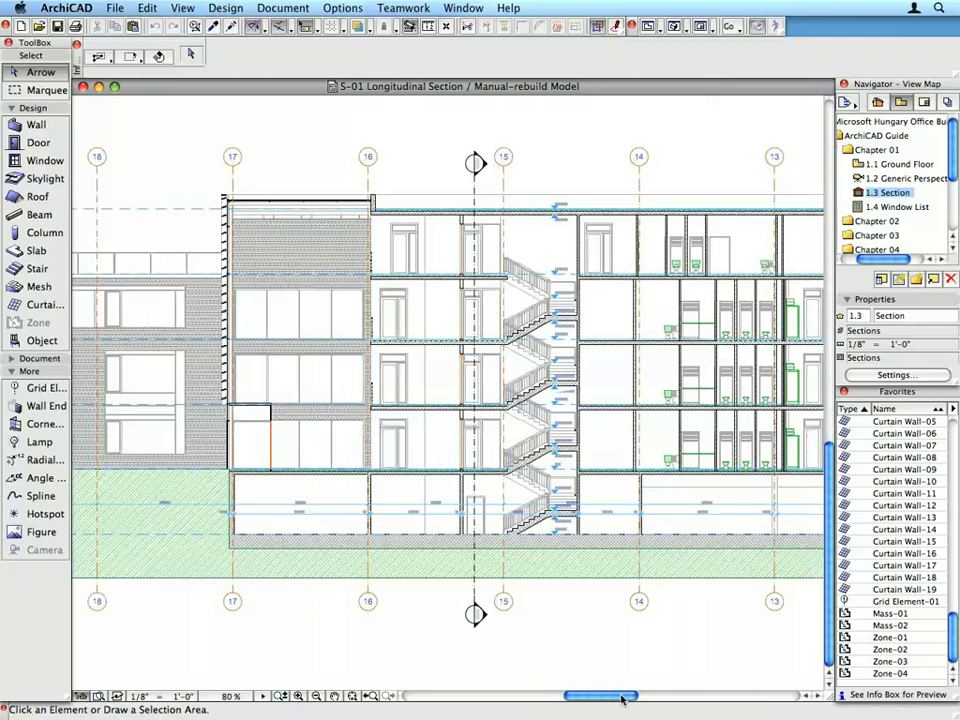
Inspect the longitudinal section along the building from gridline 1 back to gridline 18
left_click_drag(621, 697, 783, 711)
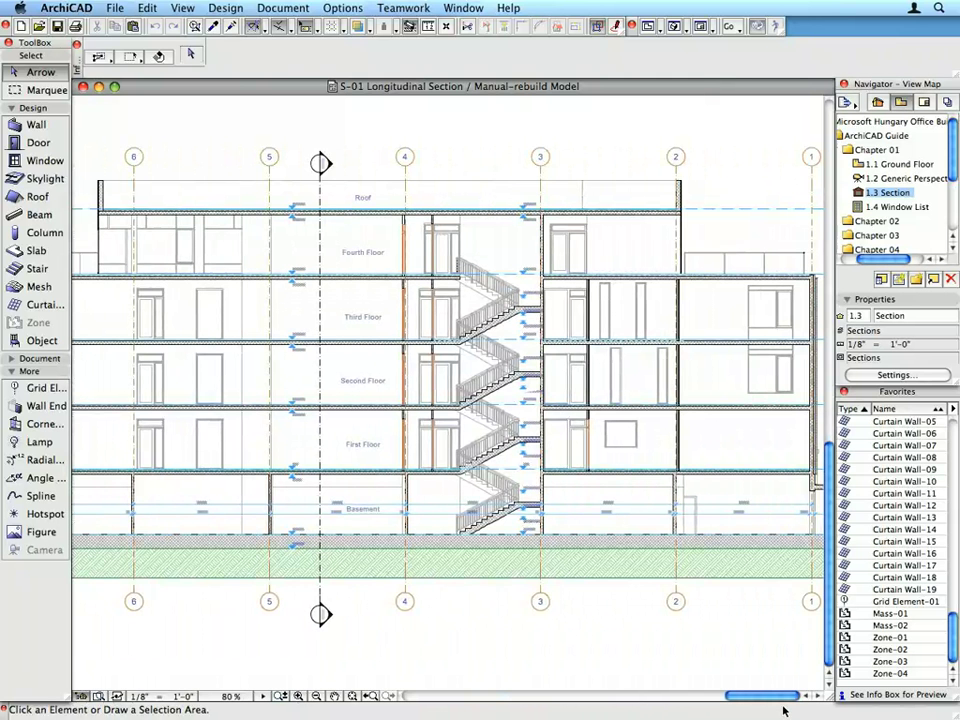
left_click(476, 698)
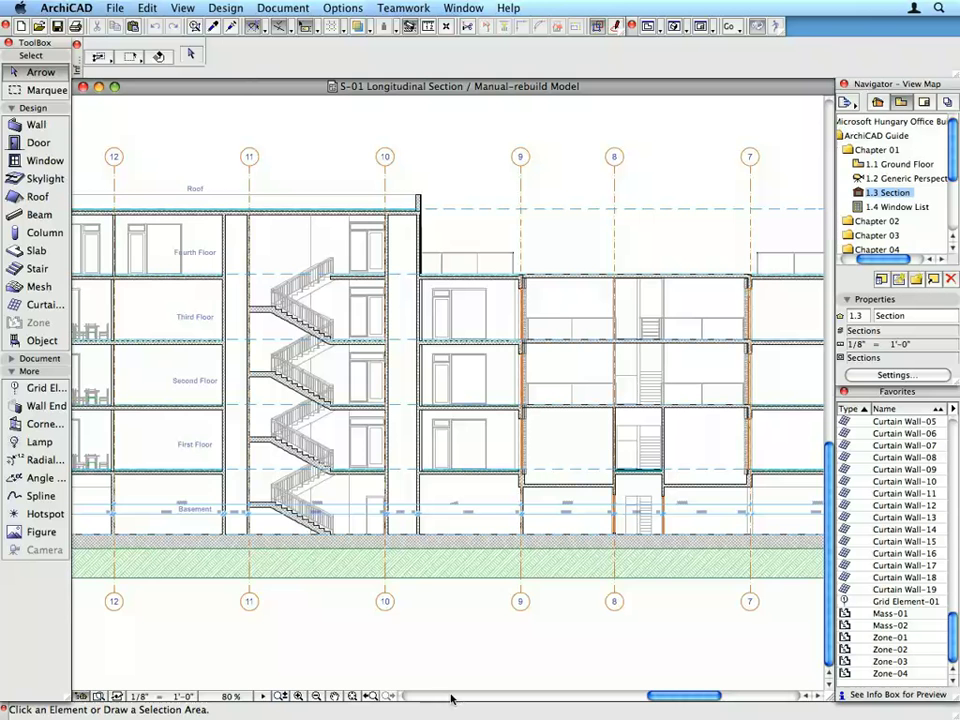
left_click(451, 698)
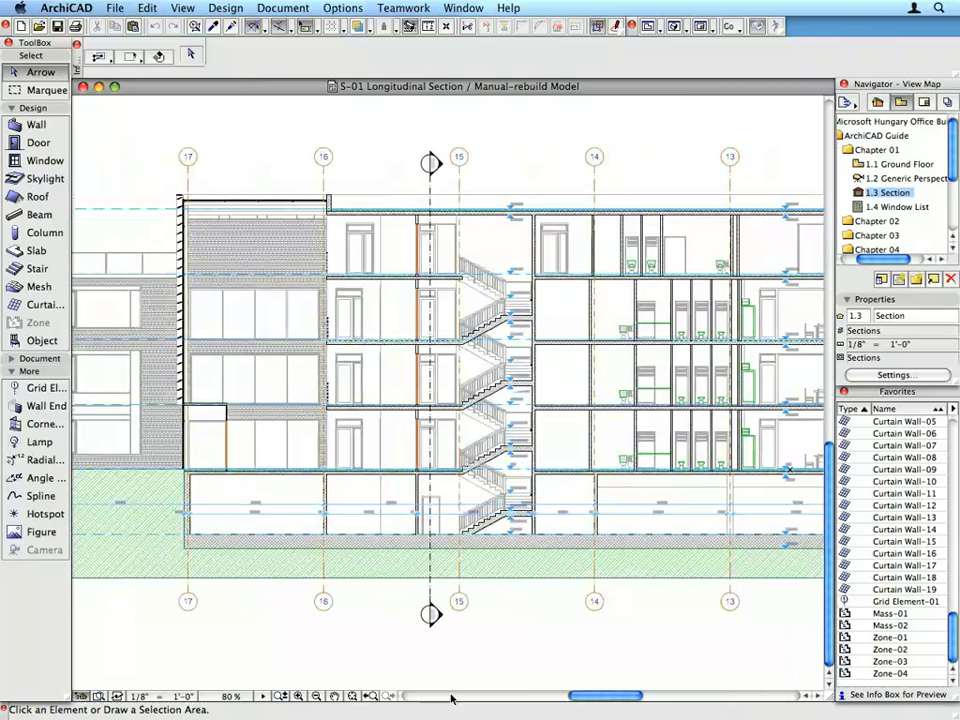
scroll(628, 208, "up", 2)
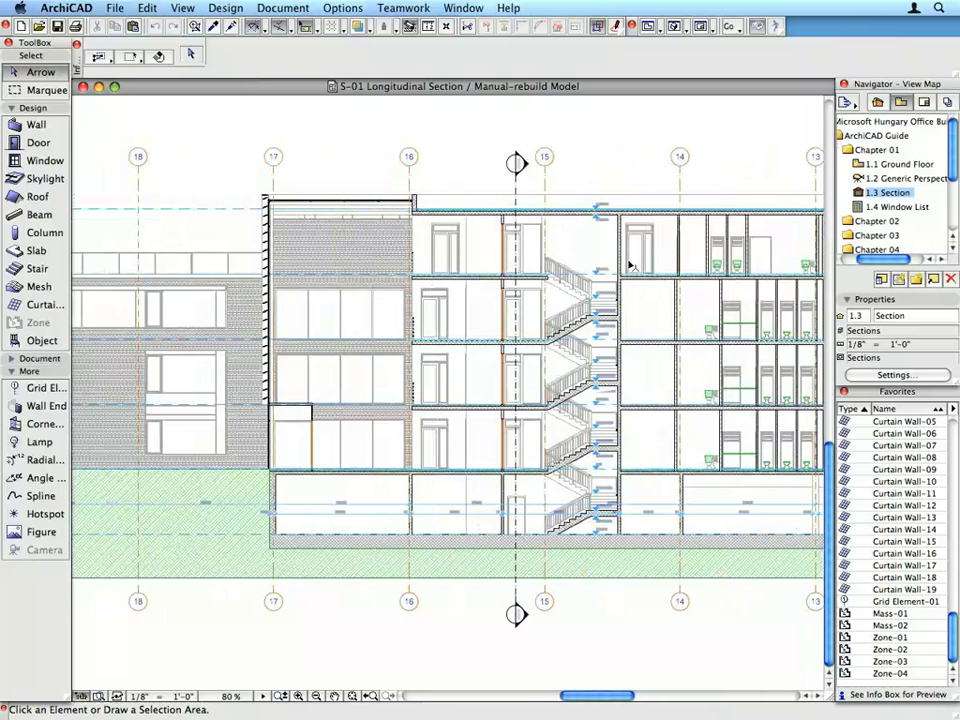
Select the S-BEAR wall behind the staircase near gridline 15 in the section and open its selection settings
scroll(628, 208, "up", 4)
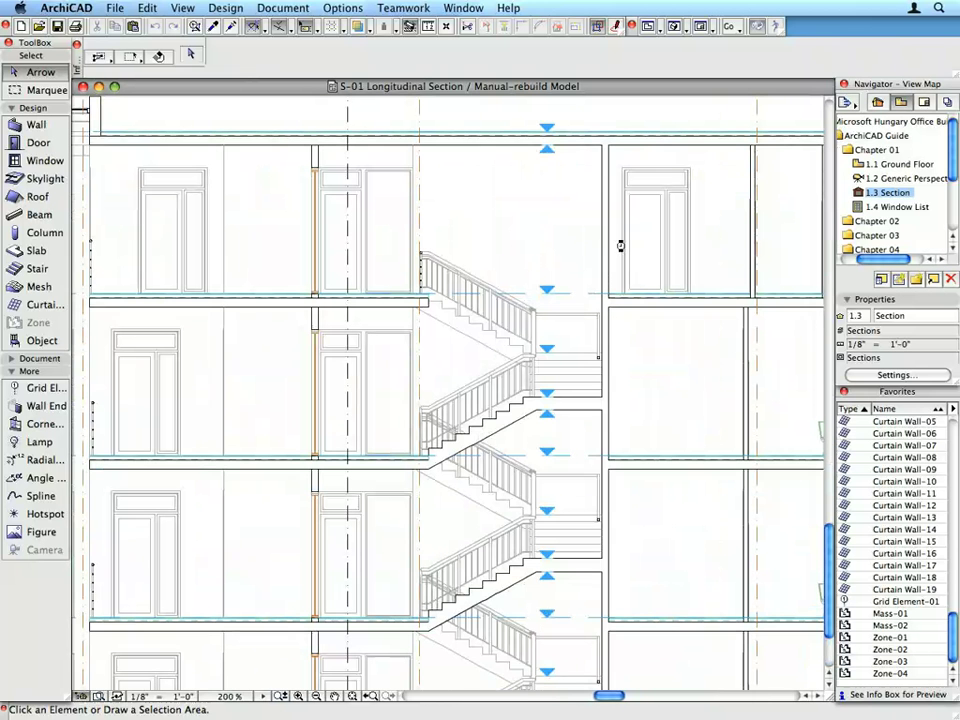
left_click(414, 259)
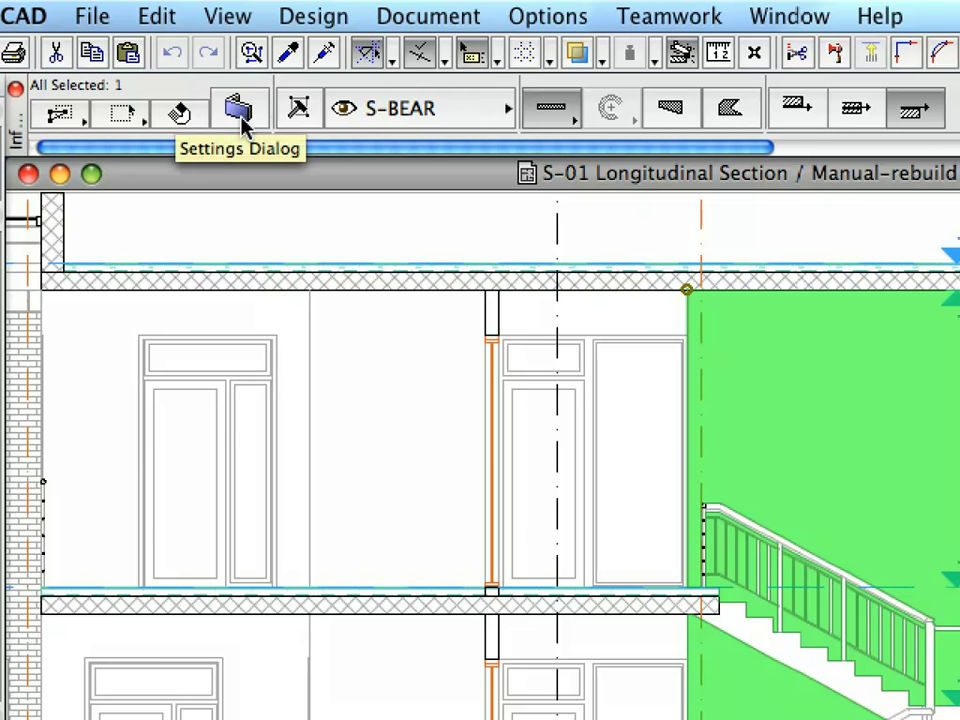
left_click(240, 110)
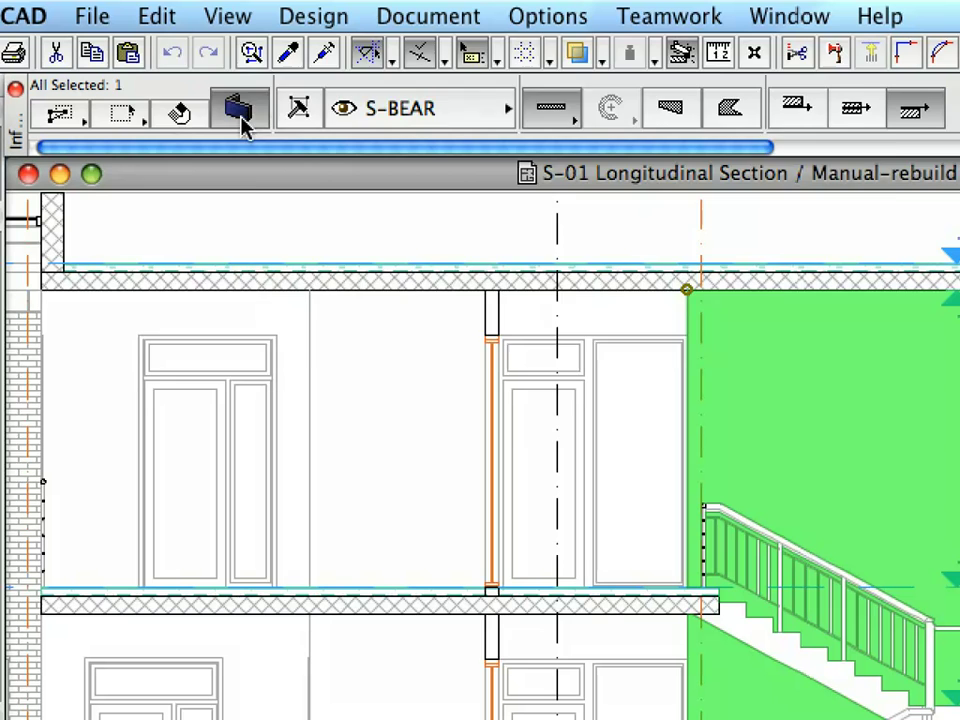
Review the wall's Geometry and Positioning, Floor Plan and Section, Model, and Listing and Labeling settings one after another
left_click(529, 151)
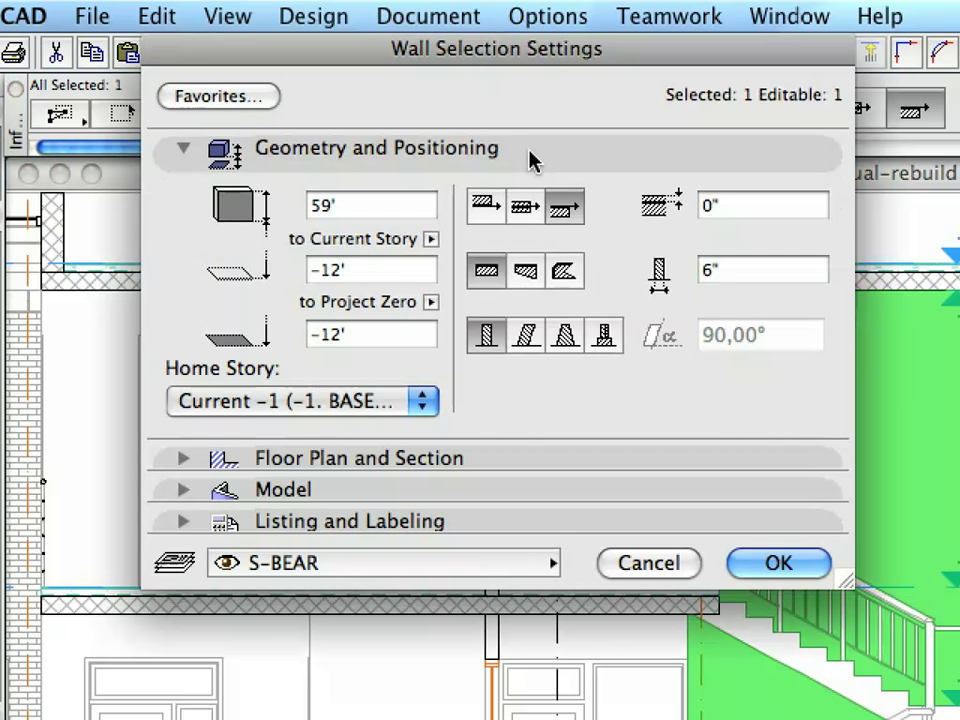
left_click(530, 152)
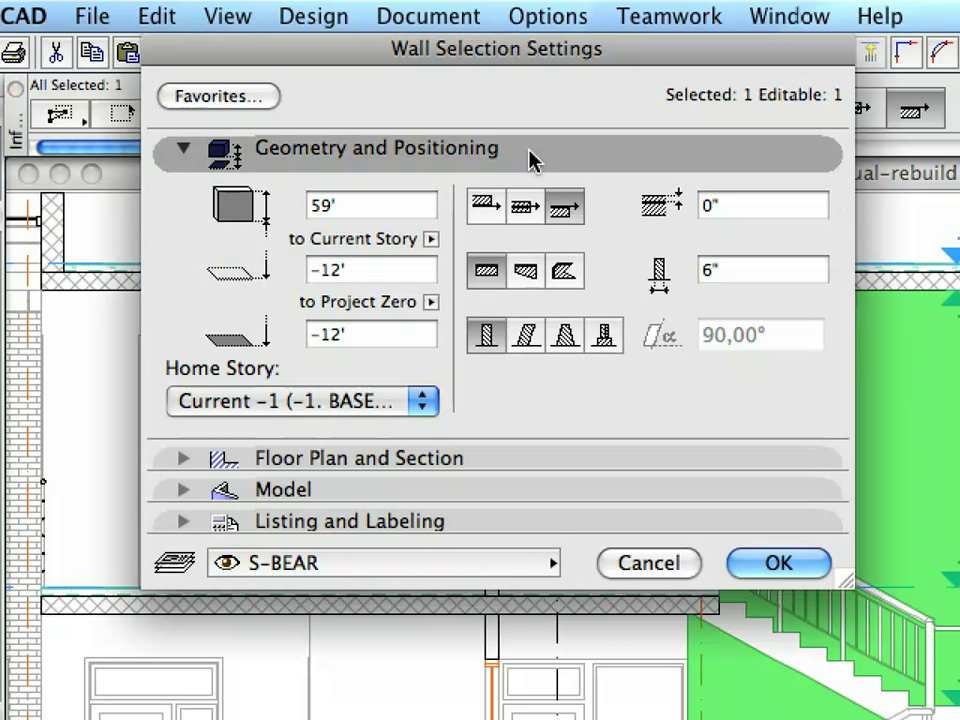
left_click(512, 186)
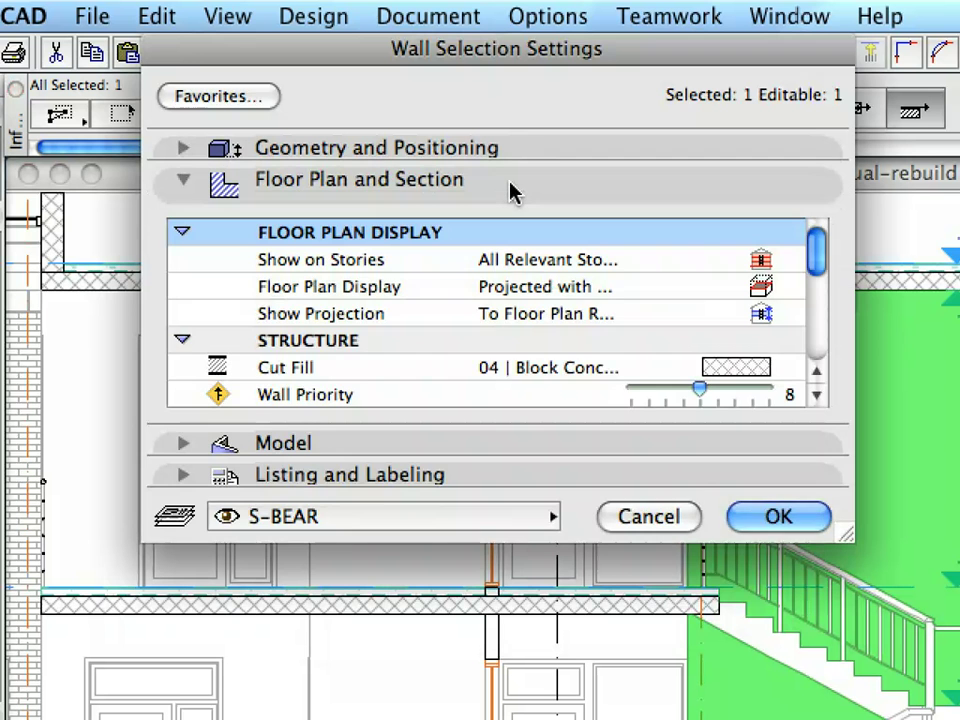
left_click(511, 189)
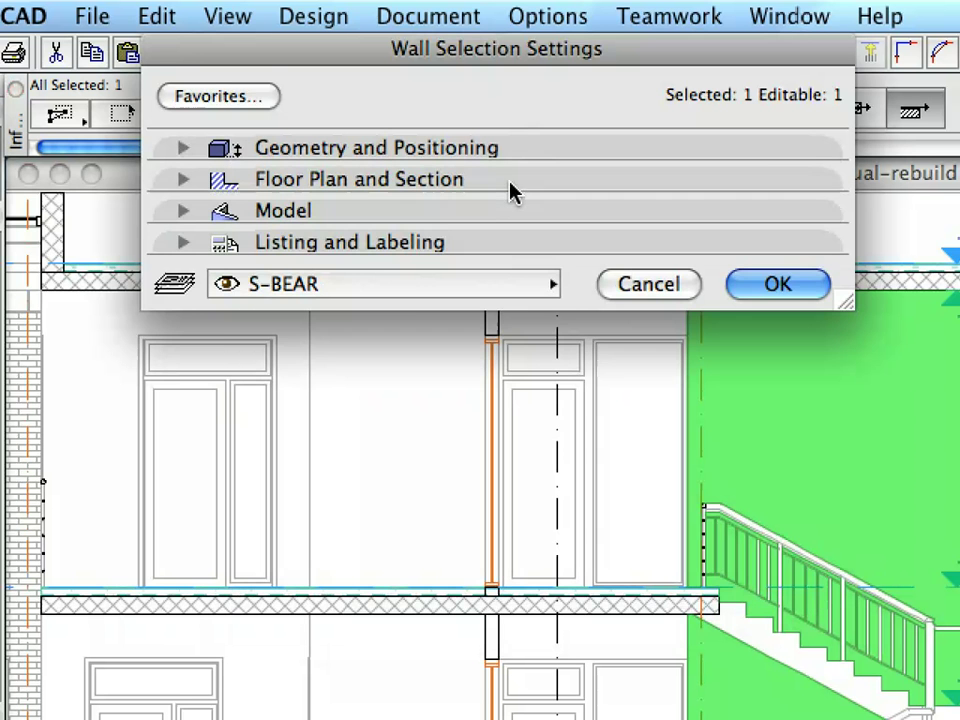
left_click(493, 223)
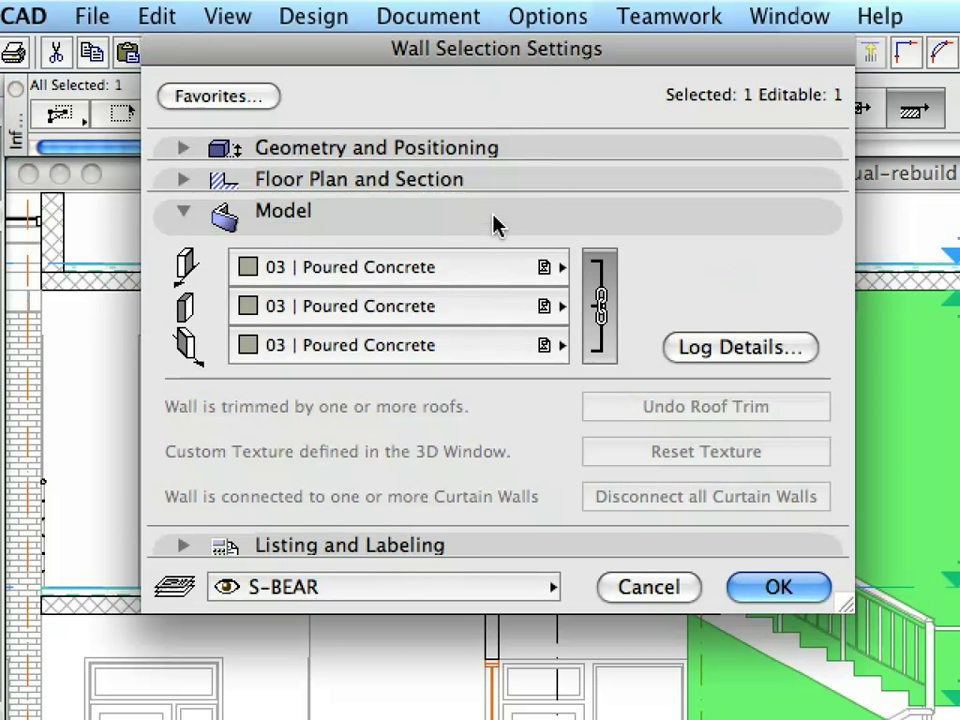
left_click(494, 217)
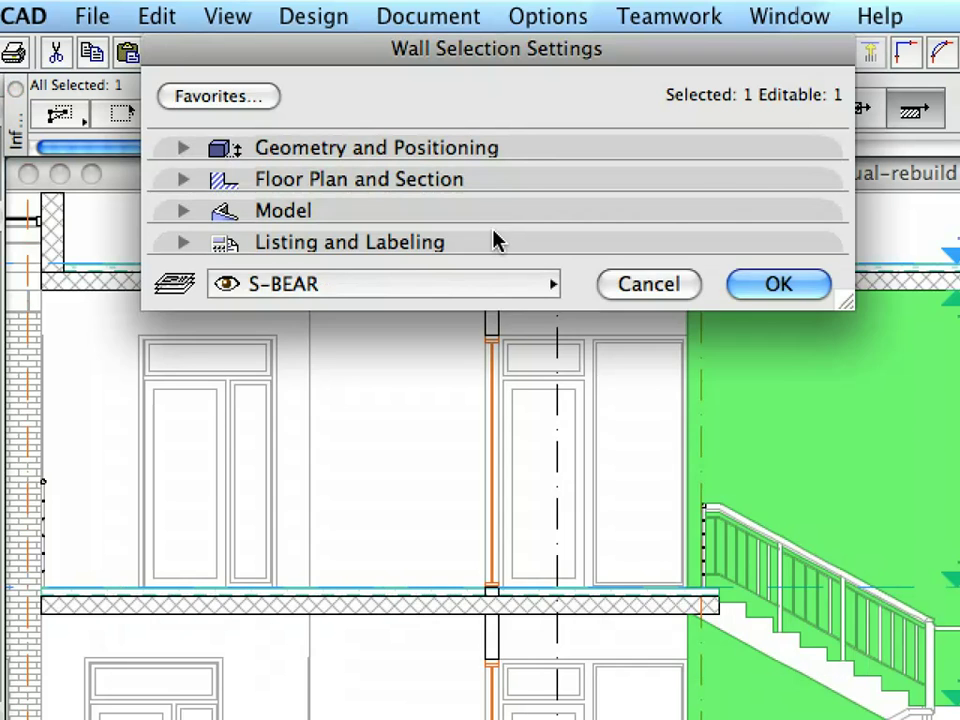
left_click(494, 242)
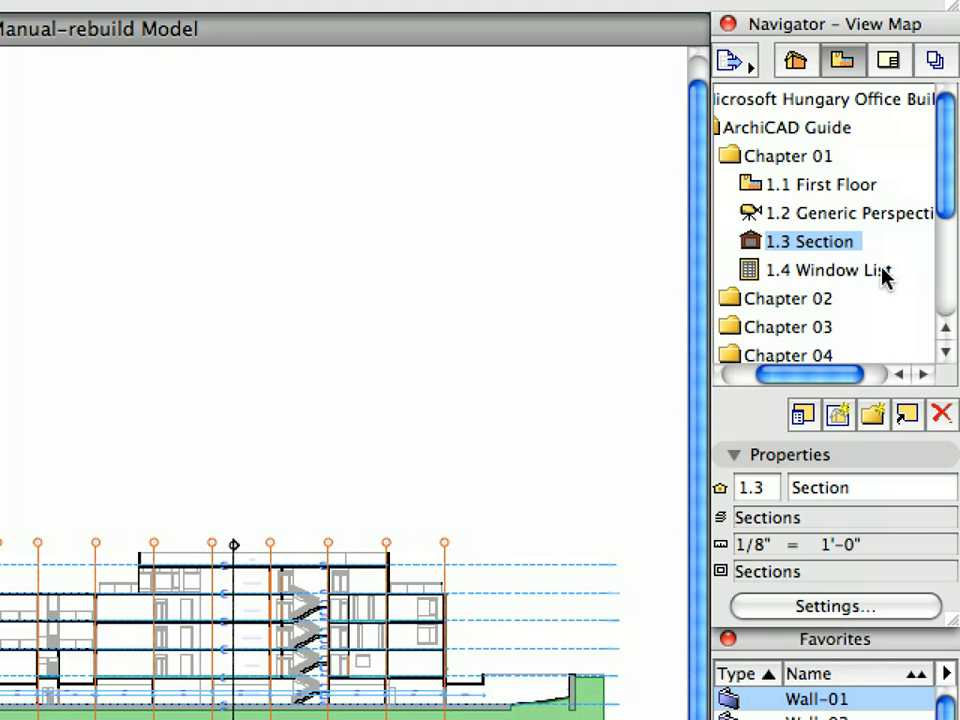
Open the 1.4 Window List schedule and select the Vent Window 12 entry, followed by the W Fixed 12 entry
left_click(885, 272)
double_click(885, 272)
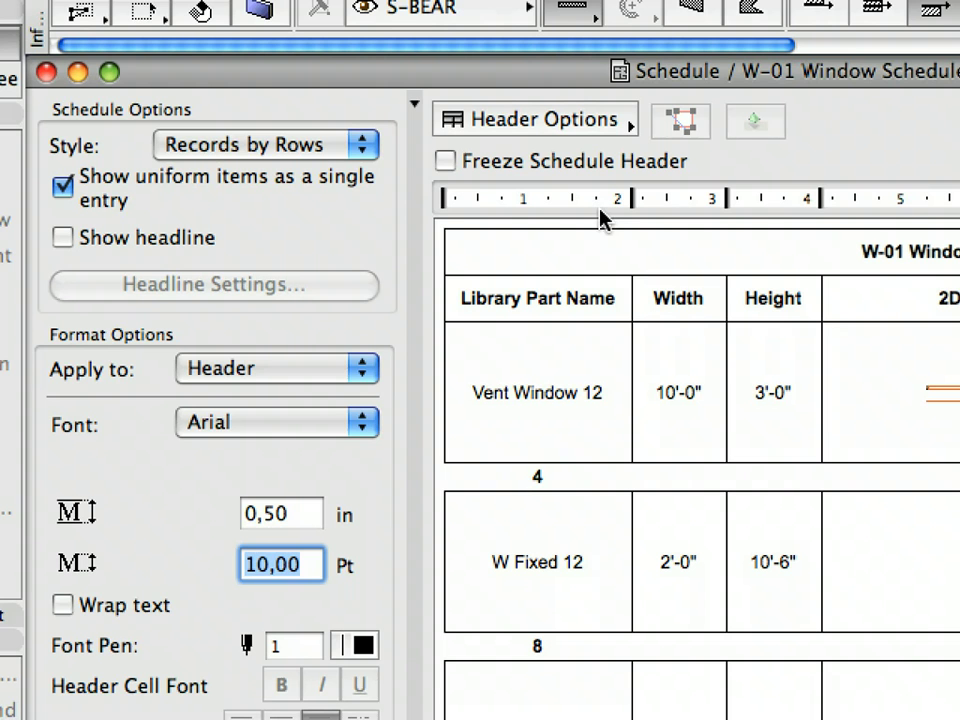
left_click(603, 380)
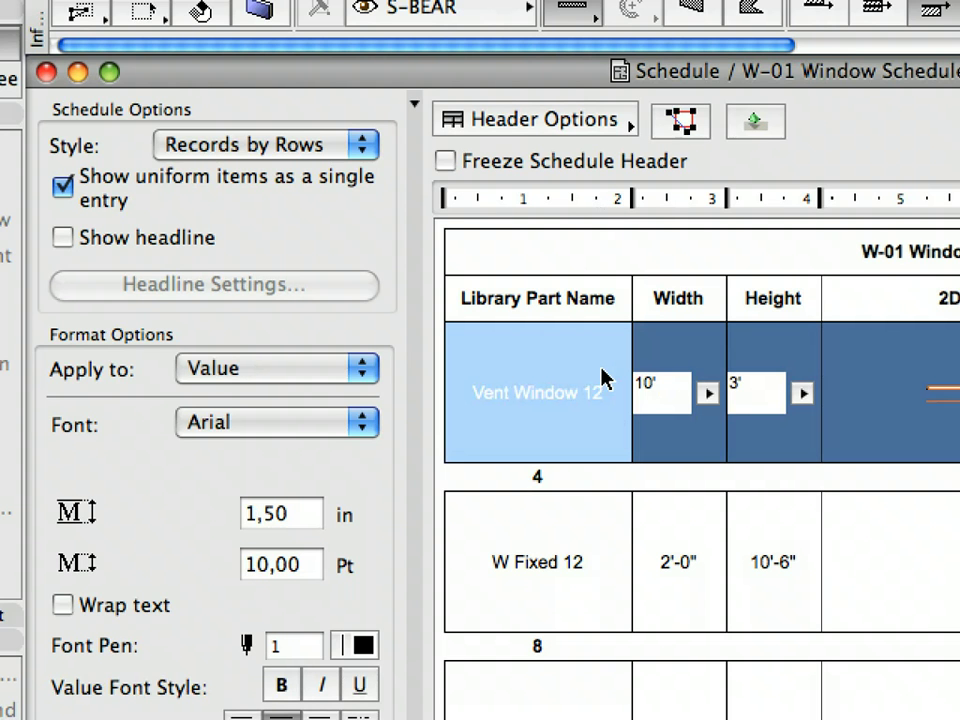
left_click(612, 548)
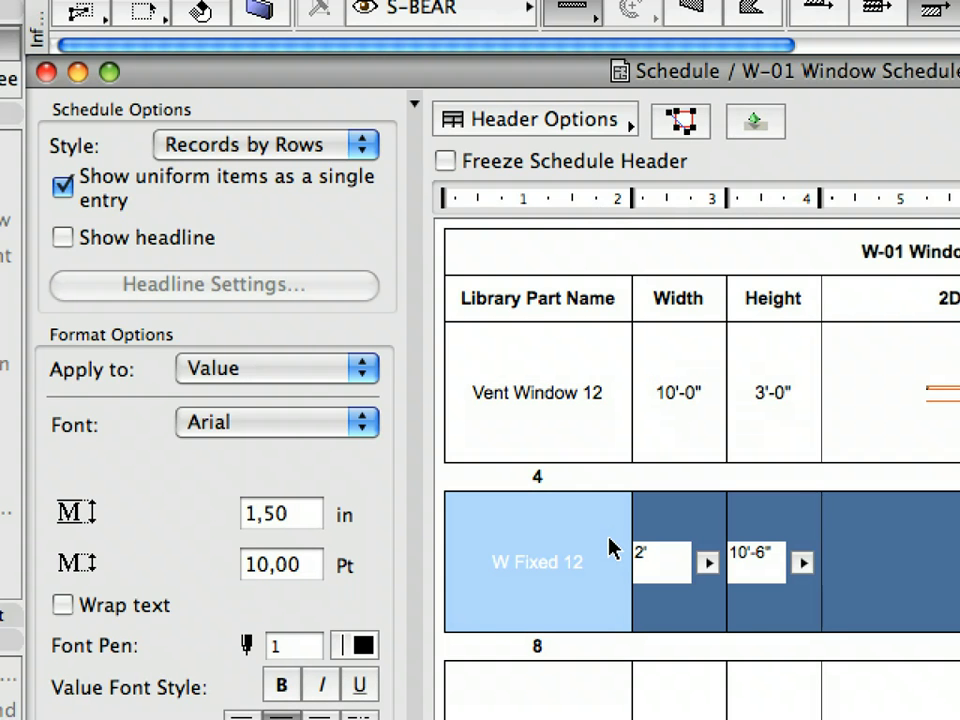